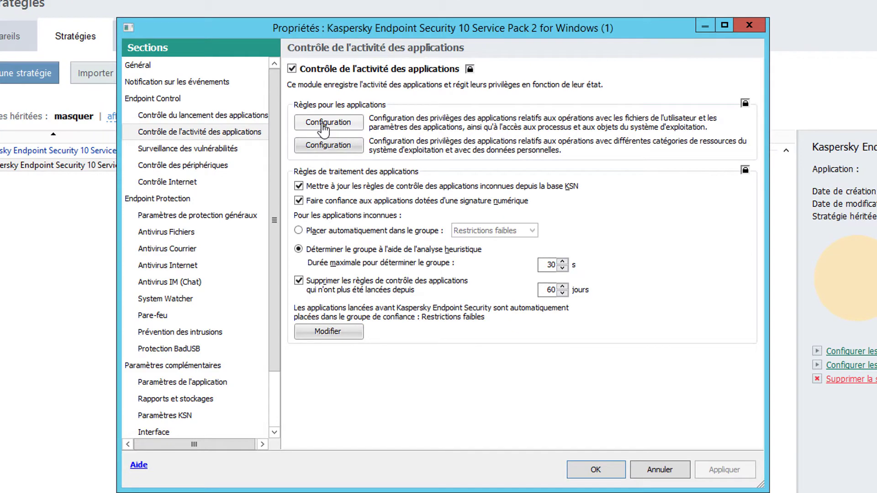
Open the application rules configuration for application activity control and look through the trust groups De confiance, Restrictions faibles, Restrictions élevées and Douteuses.
left_click(328, 122)
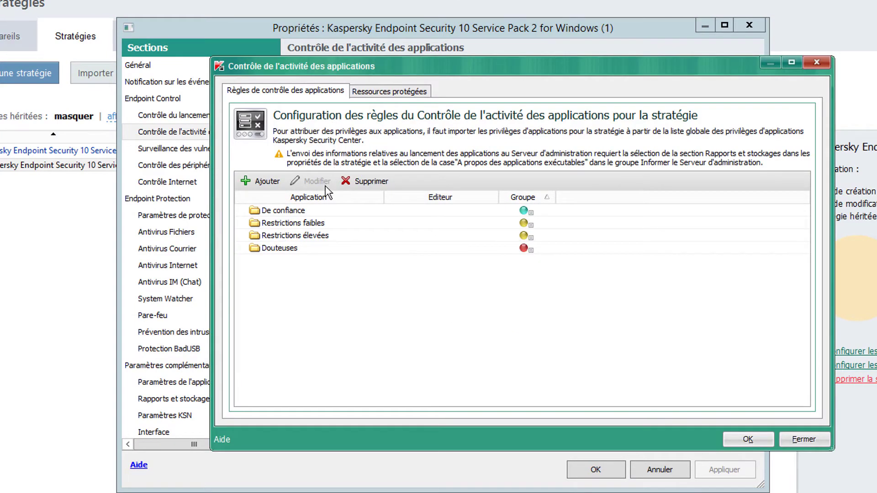
left_click(302, 210)
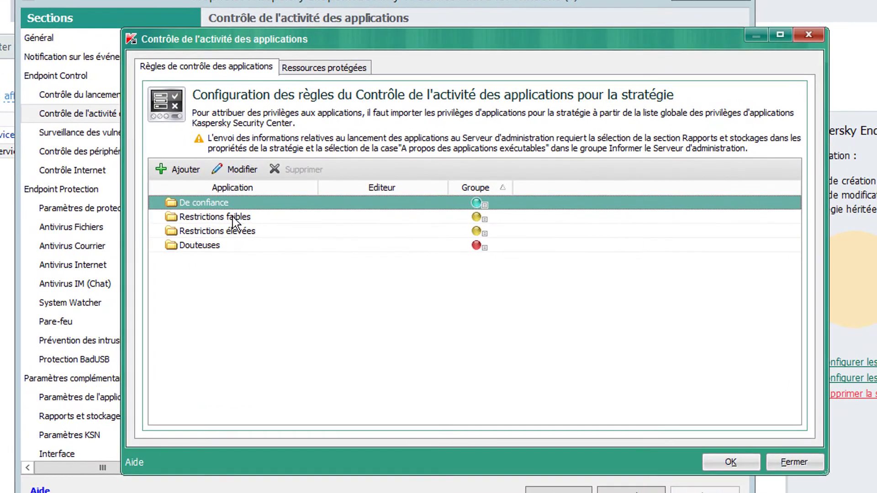
left_click(232, 218)
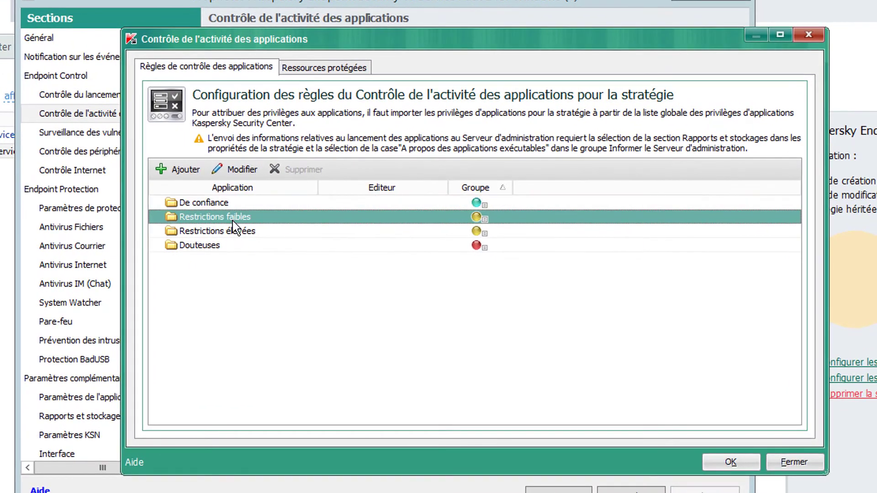
left_click_drag(230, 232, 229, 229)
left_click(213, 245)
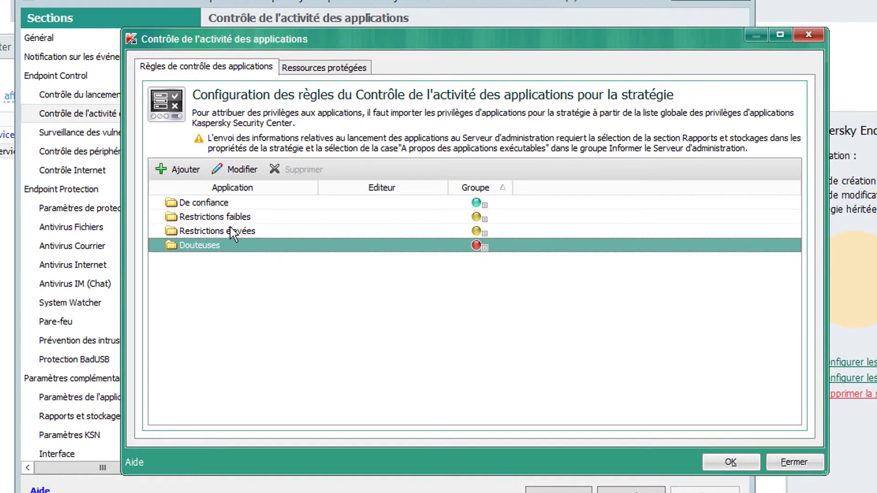
left_click(226, 231)
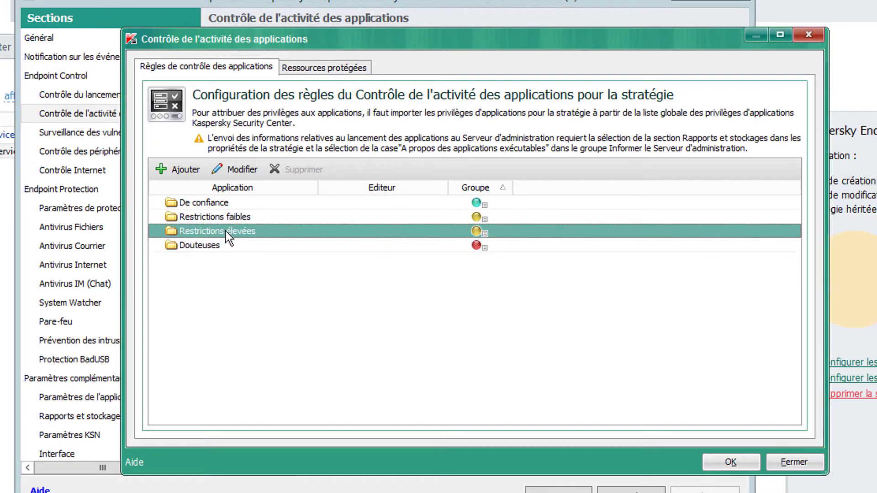
Add a protected-resource category named "Catégorie anti-ransomwares" under Données personnelles.
left_click(314, 67)
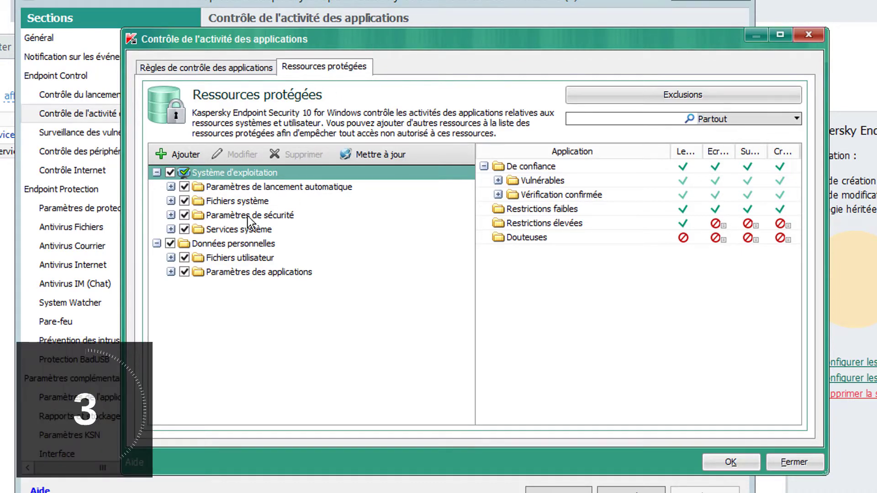
left_click(254, 247)
left_click(181, 155)
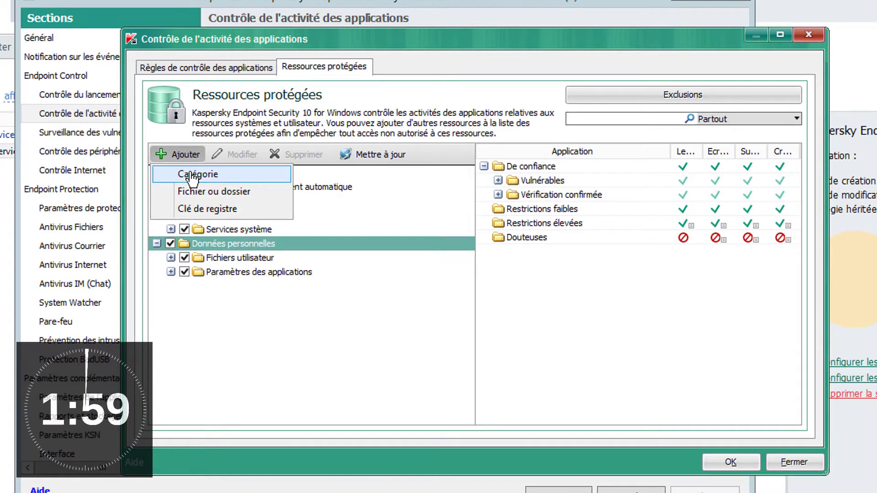
left_click(192, 176)
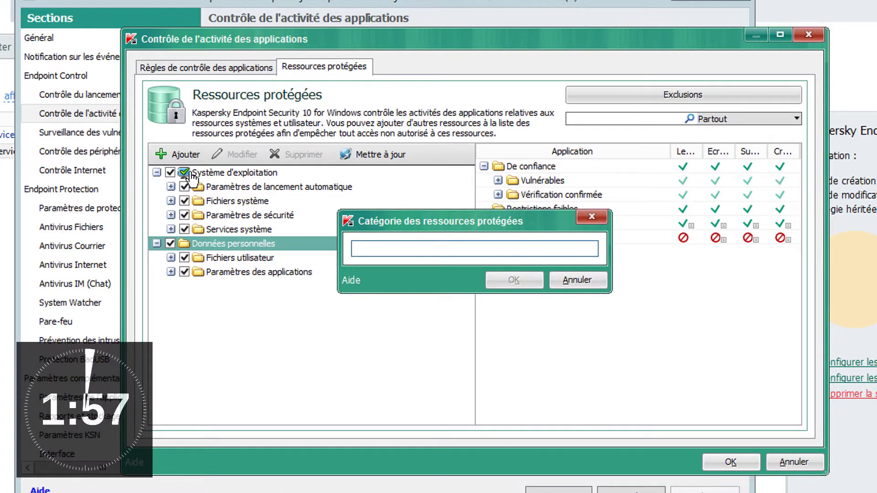
type("Catégorie anti-ransomwares")
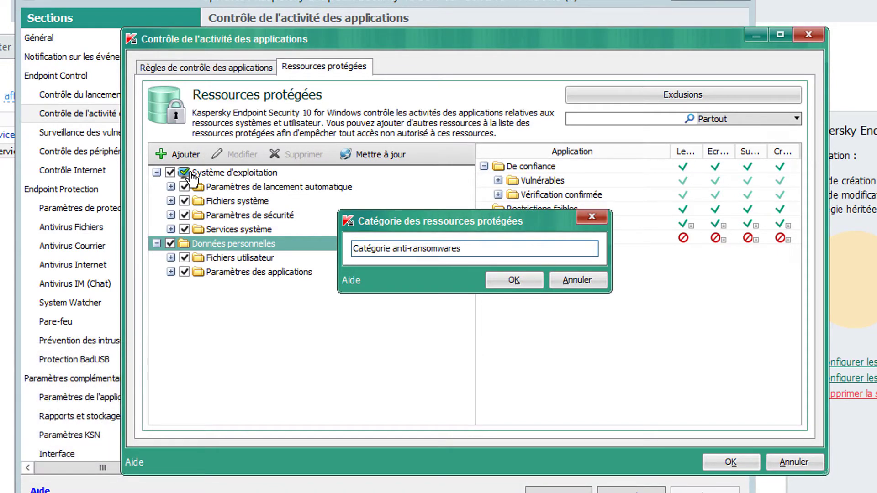
left_click(493, 278)
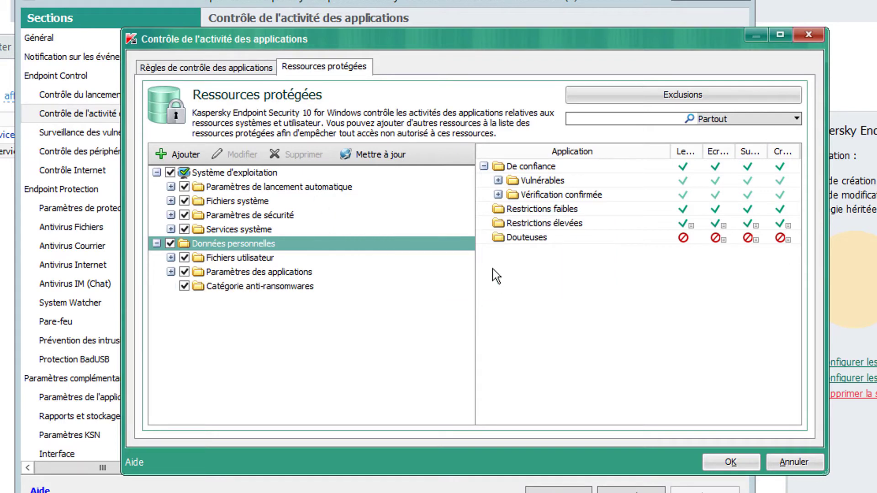
Add a file resource named "Doc" with the path *.doc to Catégorie anti-ransomwares and expand the category.
left_click(270, 289)
left_click(179, 155)
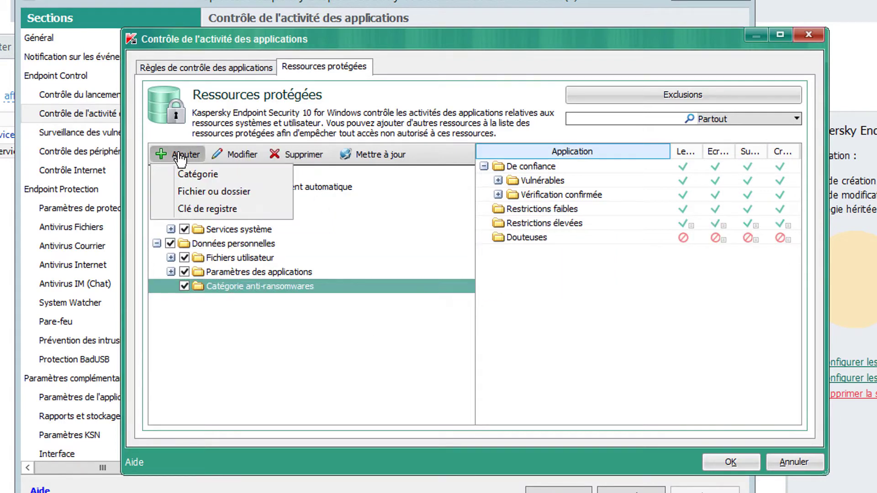
left_click(207, 192)
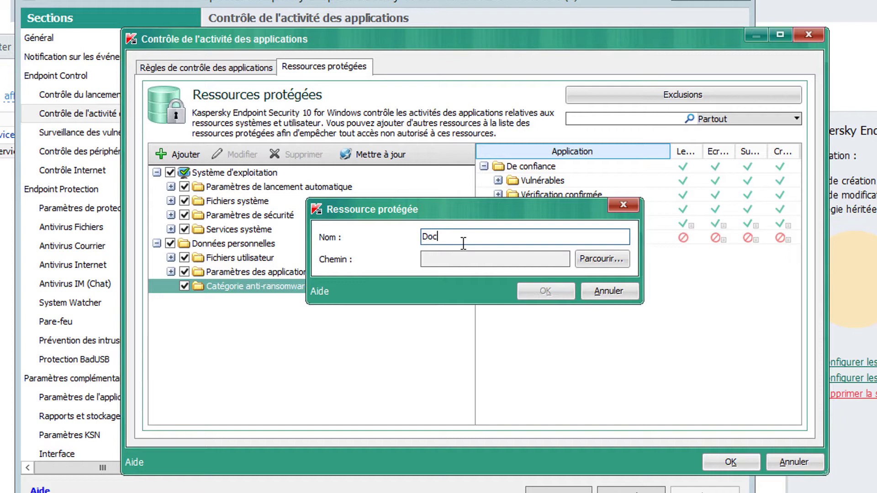
type("Doc")
left_click(601, 258)
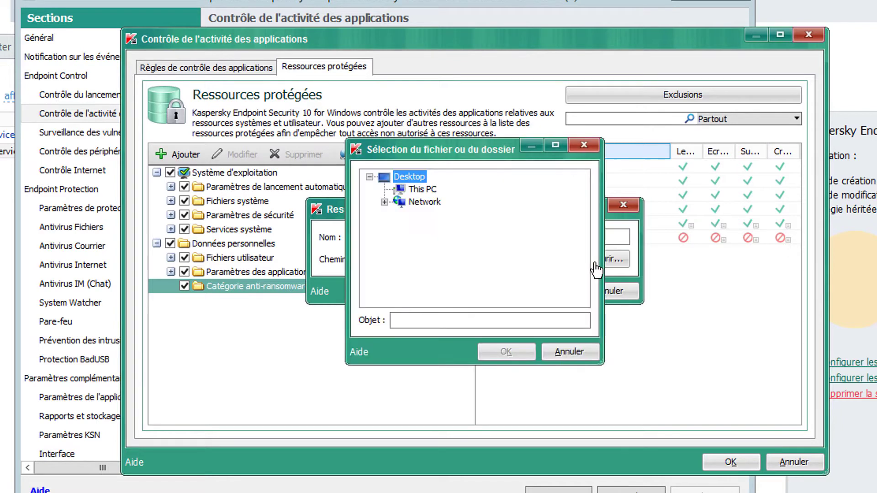
left_click(464, 320)
type("*")
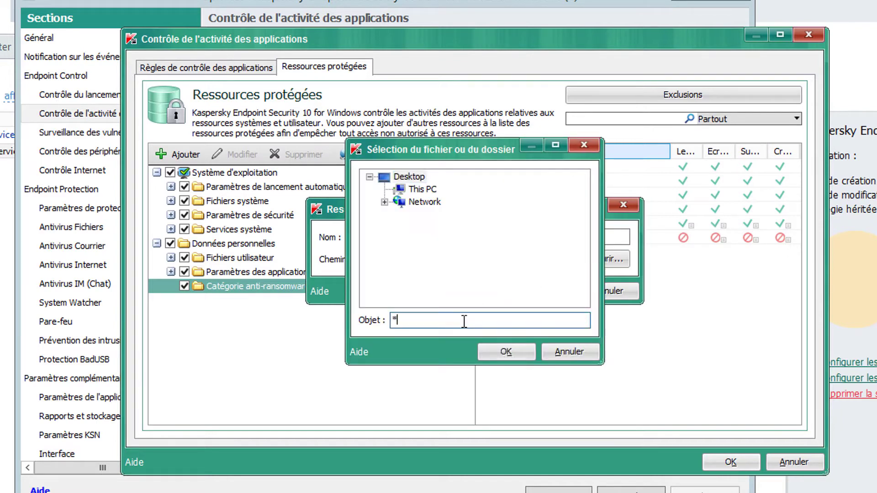
type(".doc")
key("Return")
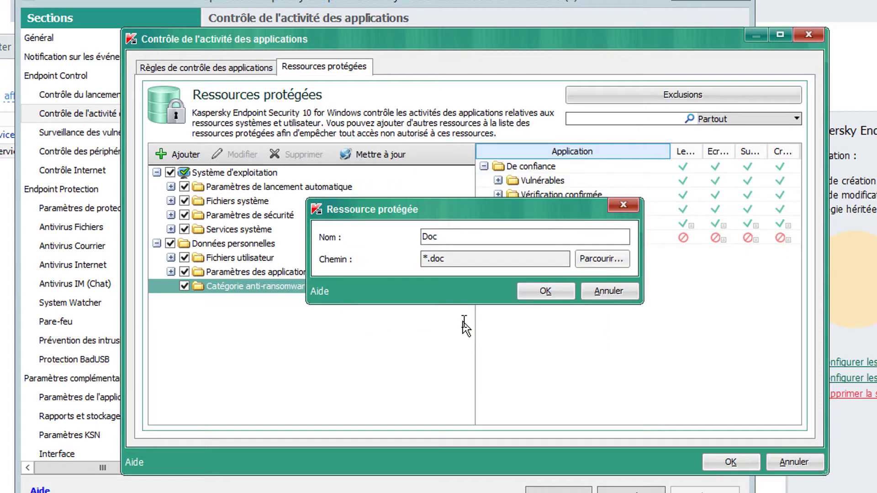
left_click(548, 289)
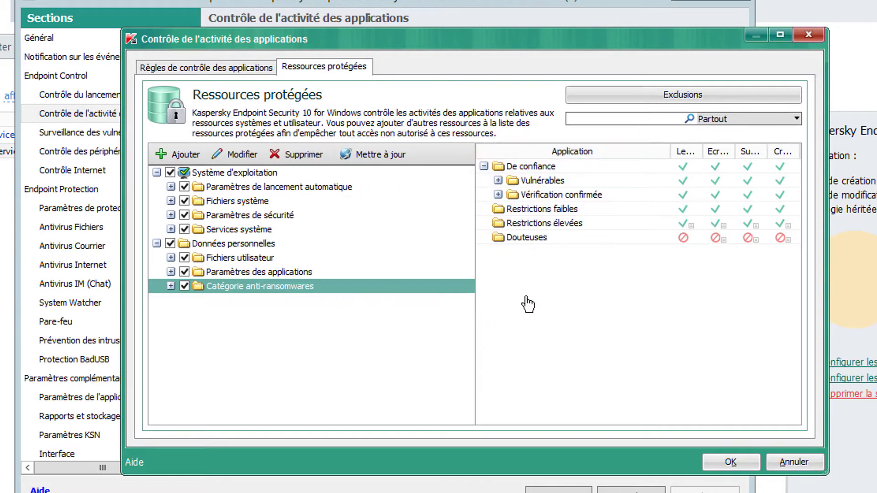
left_click(171, 286)
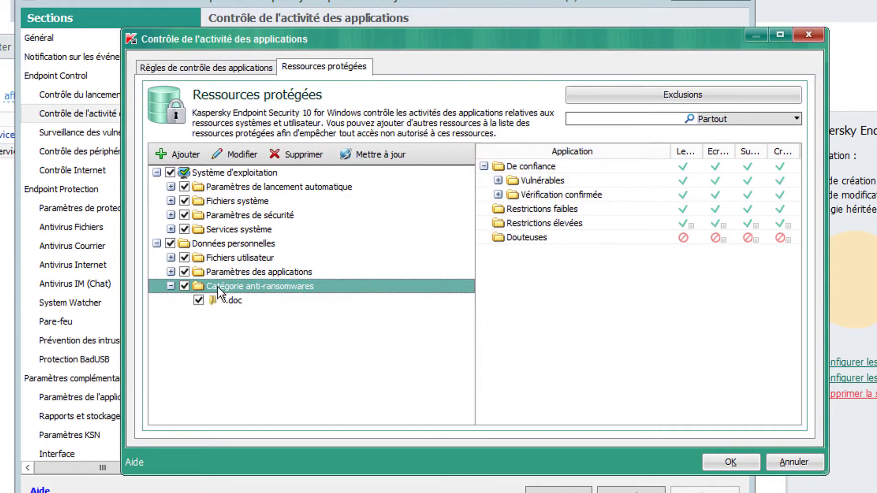
Add a file resource named "docx" with the path *.docx to Catégorie anti-ransomwares.
left_click(185, 155)
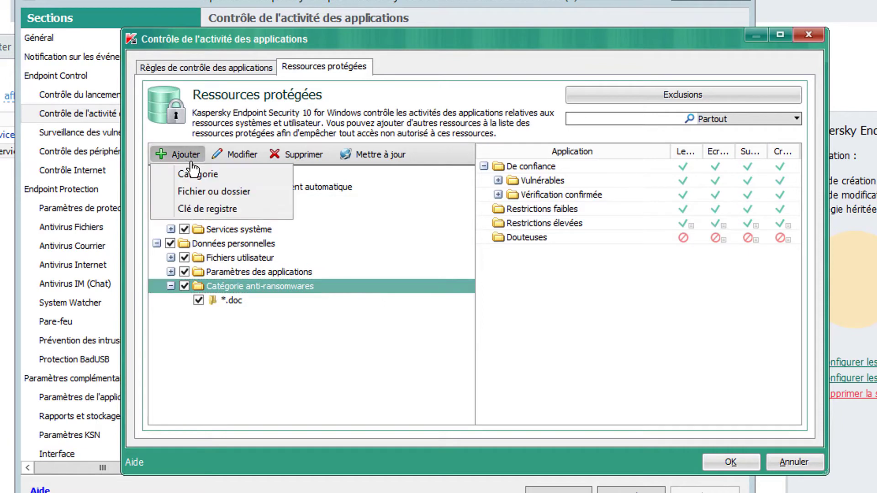
left_click(197, 198)
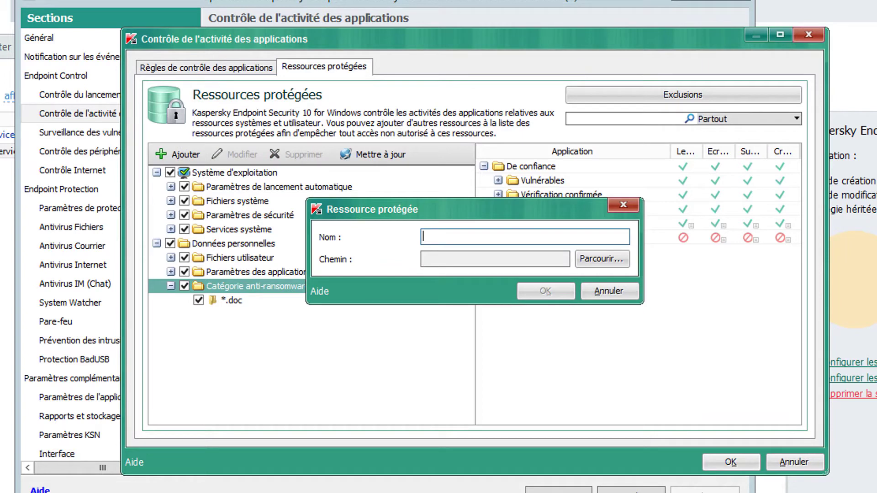
type("docx")
left_click(601, 259)
left_click(578, 319)
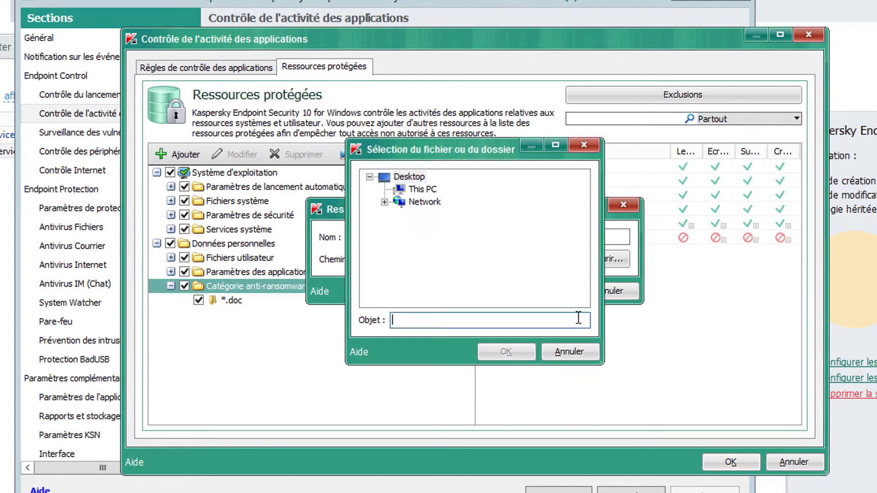
type("*.docx")
key("Return")
left_click(561, 295)
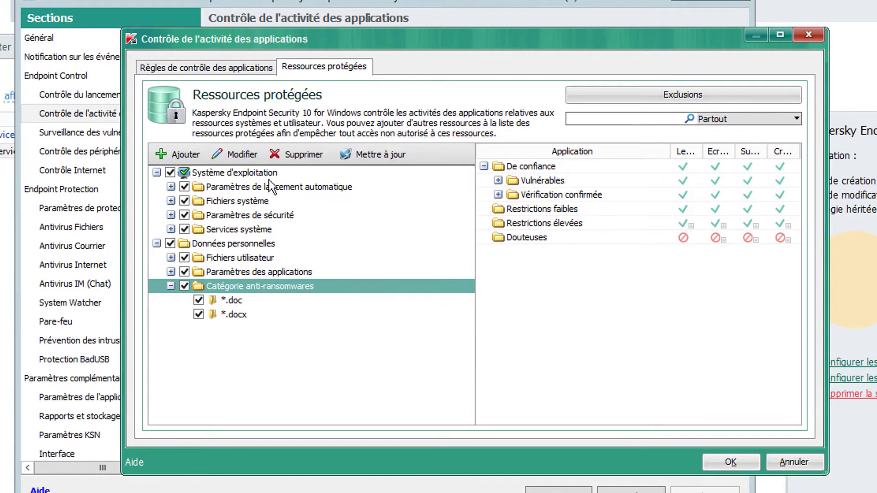
Add a file resource named "PDF" with the path *.pdf to Catégorie anti-ransomwares.
left_click(185, 155)
left_click(201, 198)
type("PDF")
left_click(598, 259)
left_click(525, 318)
type("*.pdf")
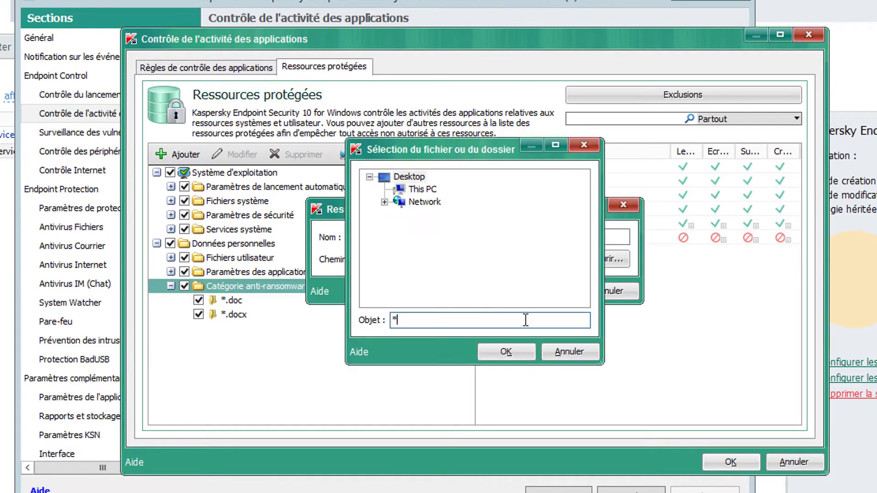
key("Return")
left_click(545, 291)
Add a file resource named "XLS" with the path *.xls to Catégorie anti-ransomwares.
left_click(185, 155)
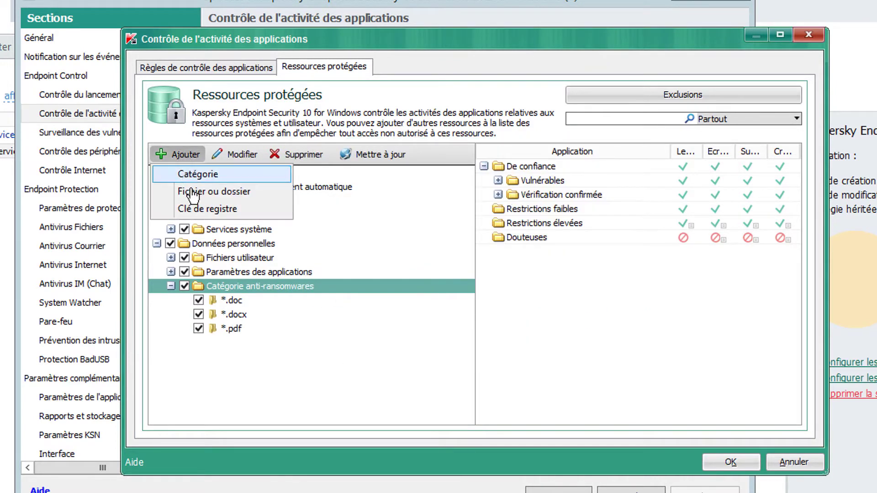
left_click(201, 191)
type("XLS")
left_click(598, 259)
left_click(535, 326)
type("*.xls")
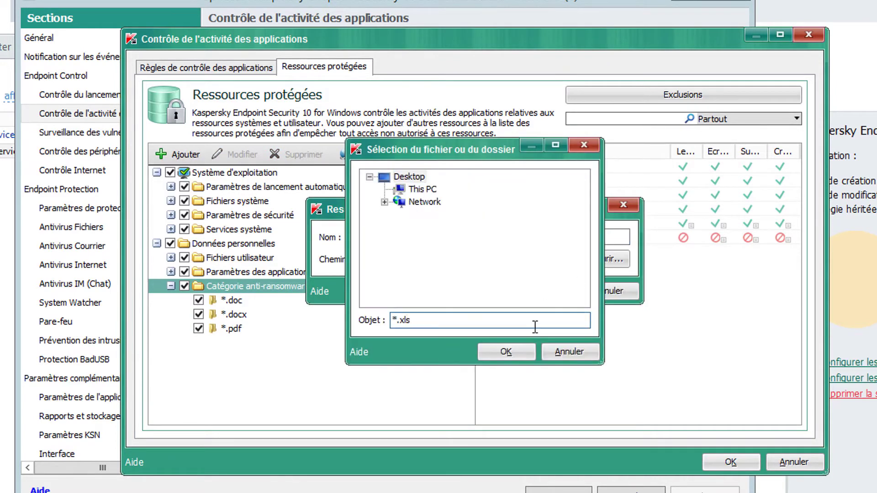
key("Return")
left_click(545, 291)
Add a file resource named "xlsx" with the path *.xlsx to Catégorie anti-ransomwares.
left_click(185, 156)
left_click(201, 194)
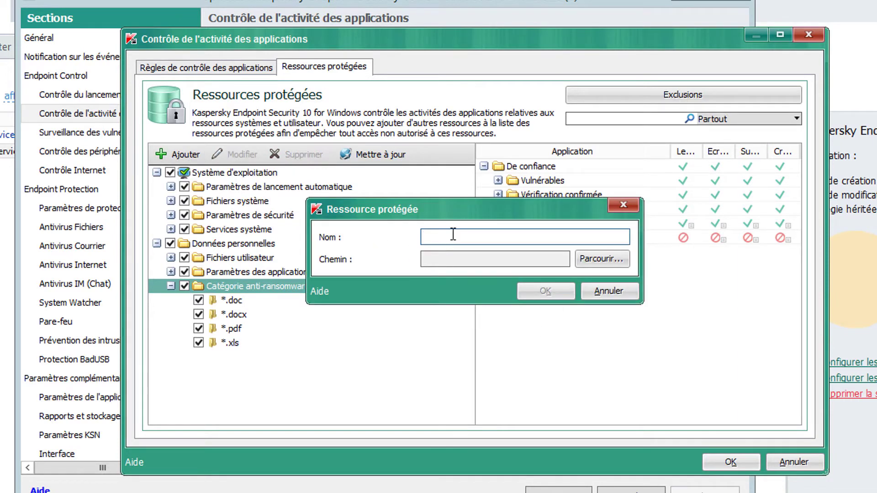
type("xlsx")
left_click(602, 259)
left_click(555, 328)
type("*.xlsx")
key("Return")
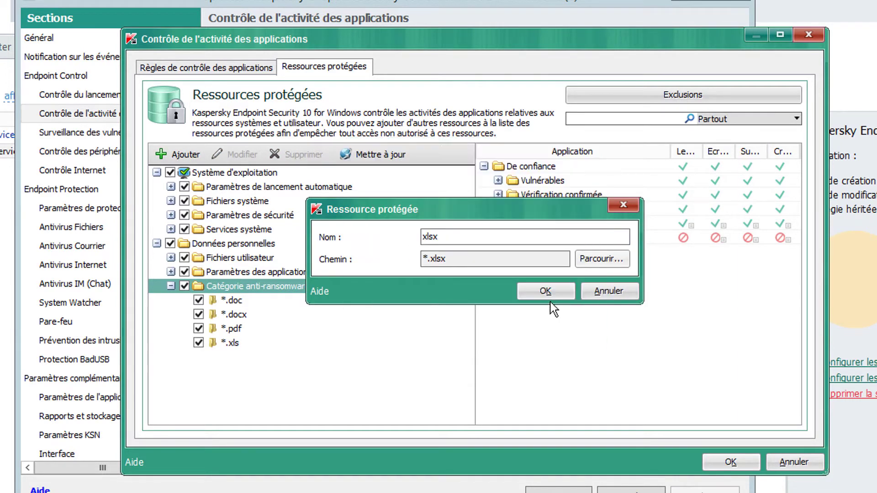
left_click(546, 291)
Add a file resource named "ppt" with the path *.ppt to Catégorie anti-ransomwares.
left_click(185, 155)
left_click(201, 194)
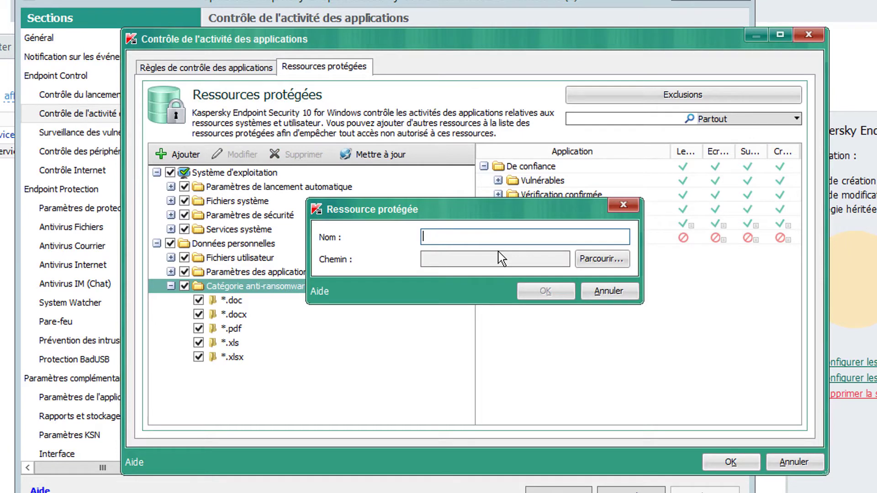
type("ppt")
left_click(602, 259)
left_click(550, 322)
type("*.")
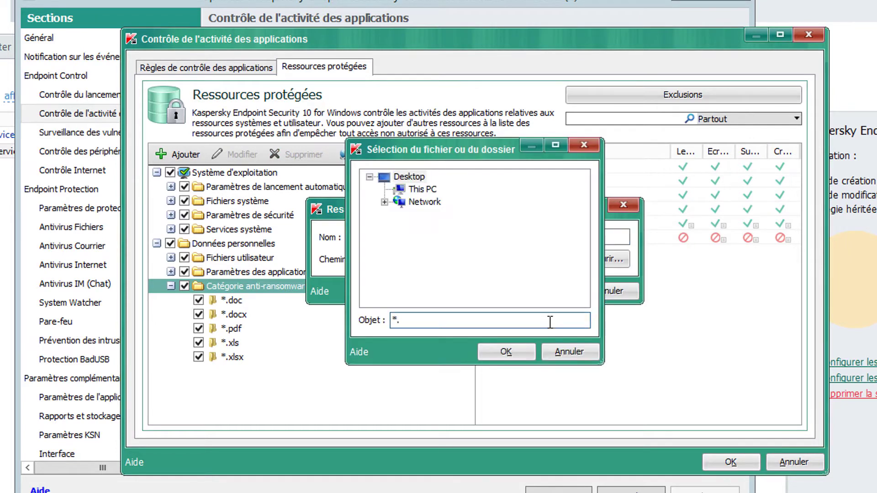
type("ppt")
key("Return")
left_click(546, 291)
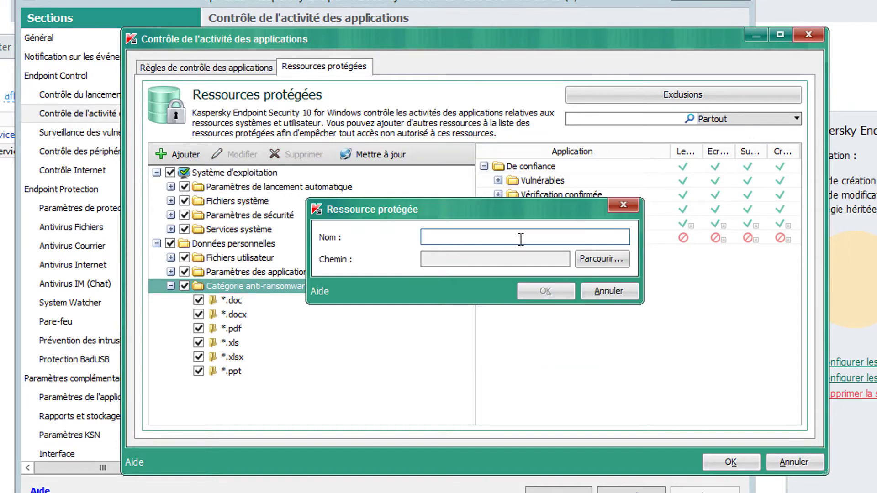
Add a file resource named "PPTX" with the path *.pptx to Catégorie anti-ransomwares.
left_click(521, 239)
type("PPTX")
left_click(601, 259)
left_click(507, 322)
type("*.pptx")
key("Return")
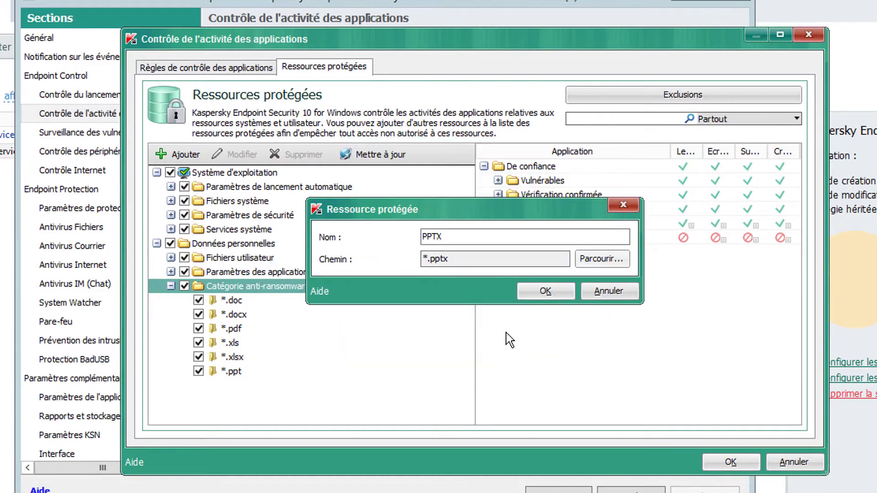
left_click(545, 291)
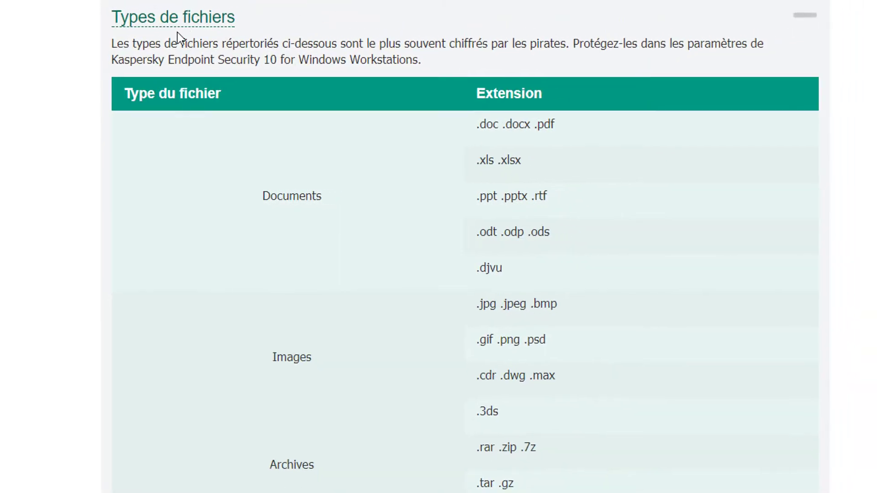
Read the support page's note and table of file types and extensions recommended for protection against encryption.
left_click_drag(110, 54, 392, 74)
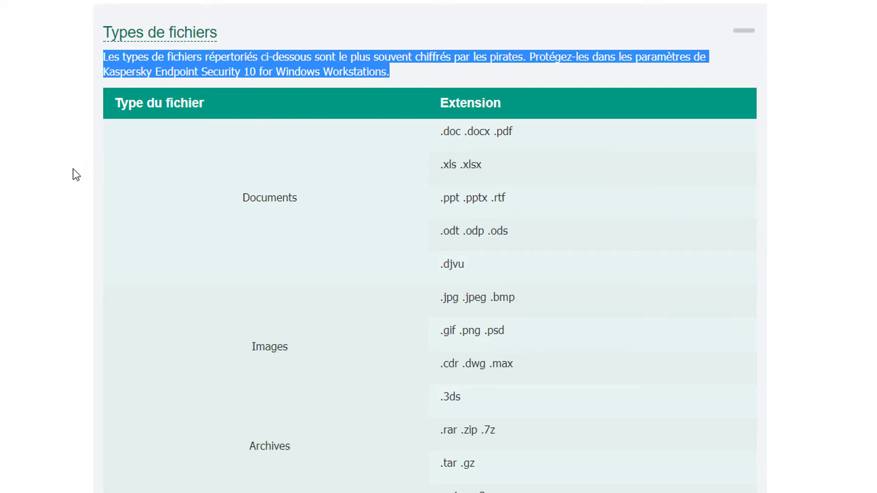
scroll(449, 193, "down", 5)
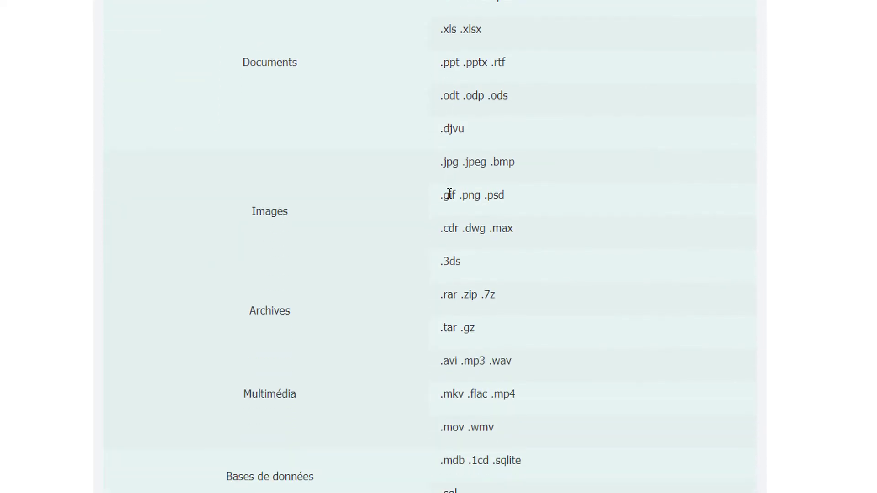
scroll(450, 194, "down", 2)
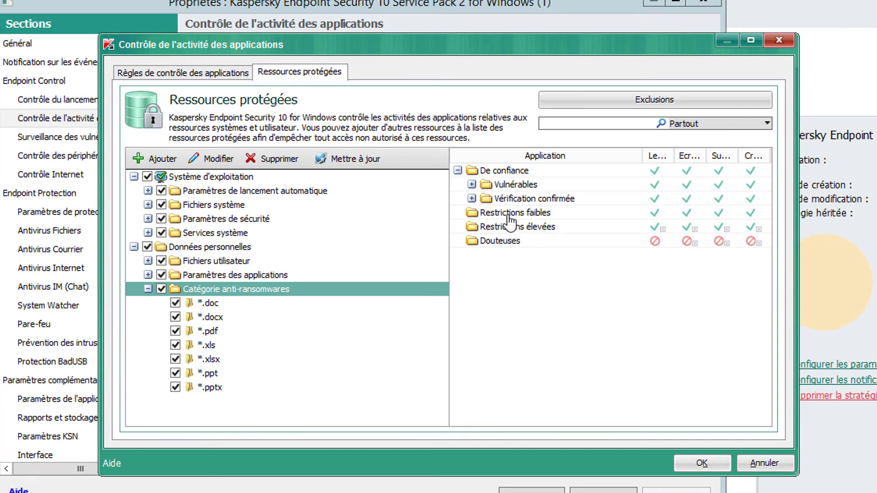
Deny write, delete and create access to Catégorie anti-ransomwares for the Restrictions faibles application group.
left_click(604, 216)
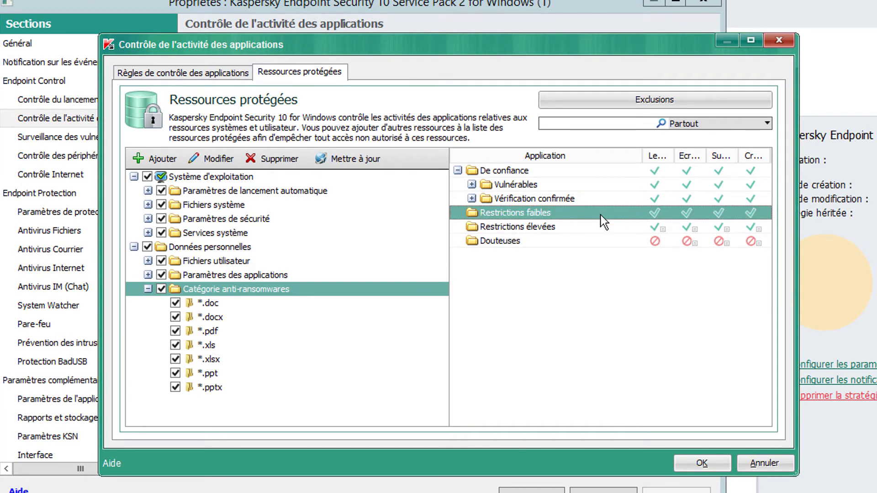
right_click(686, 214)
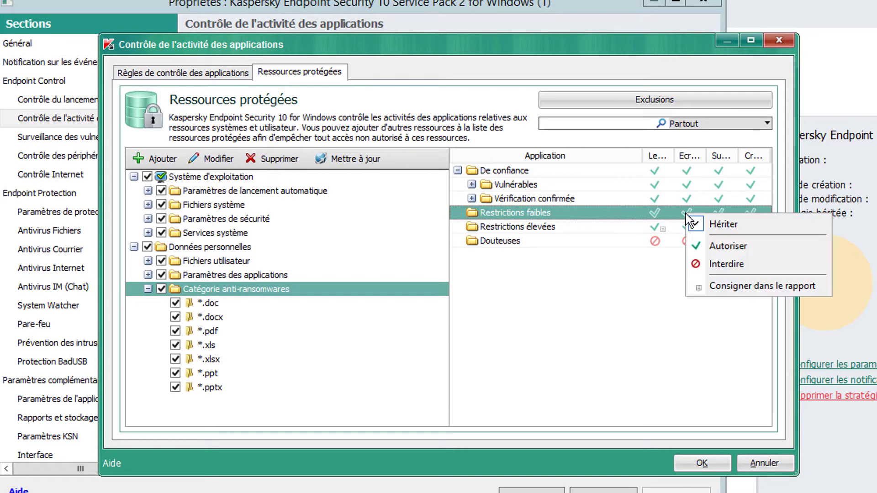
left_click(709, 265)
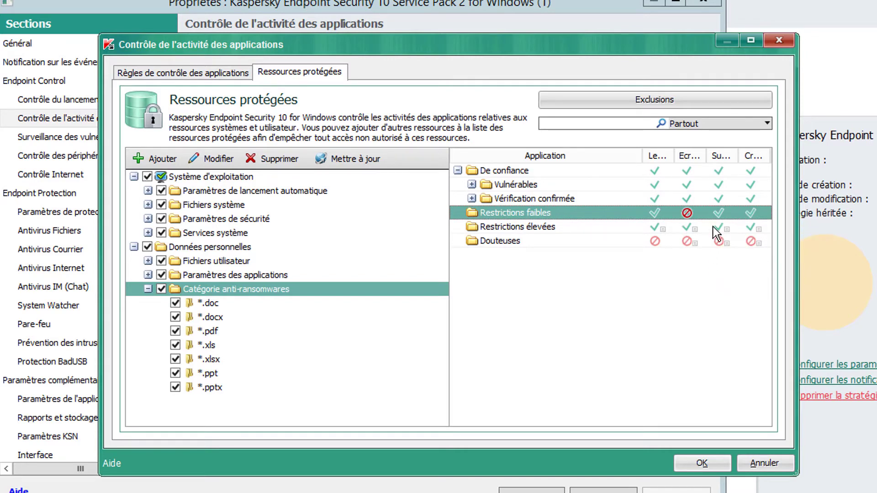
right_click(721, 214)
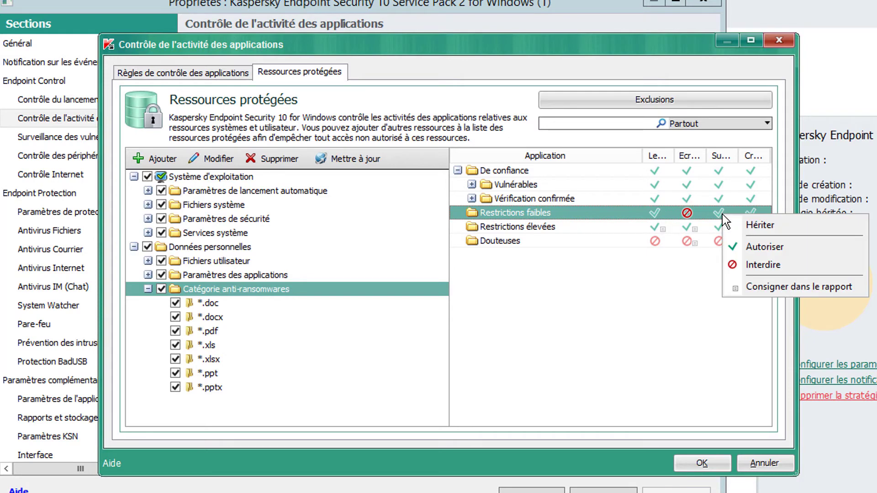
left_click(744, 264)
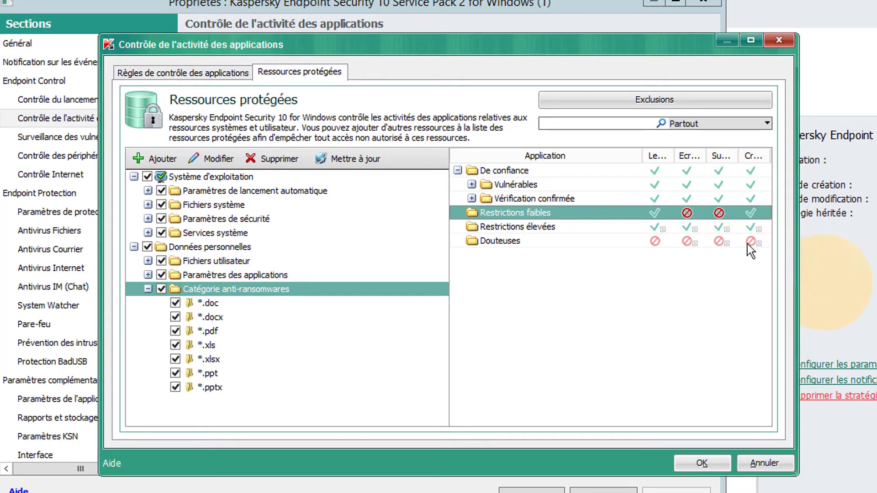
right_click(755, 213)
left_click(775, 264)
Deny write, delete and create access to Catégorie anti-ransomwares for the Restrictions élevées application group.
right_click(695, 231)
left_click(729, 276)
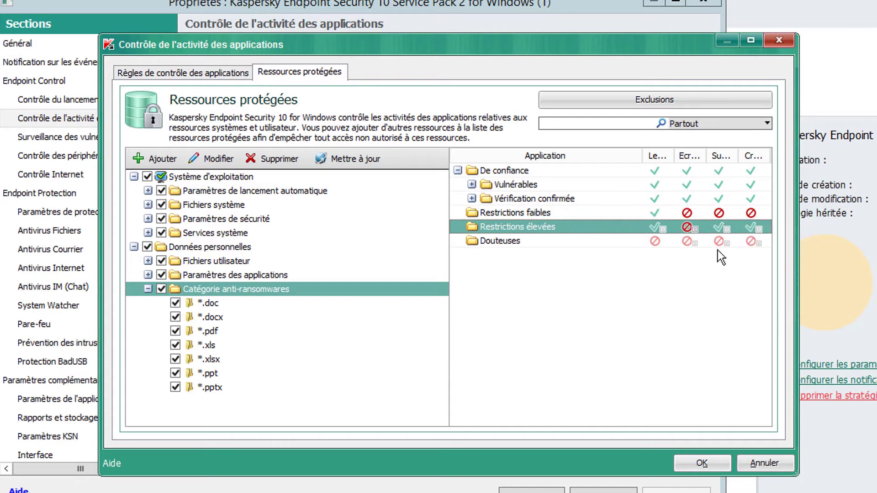
right_click(720, 234)
left_click(731, 280)
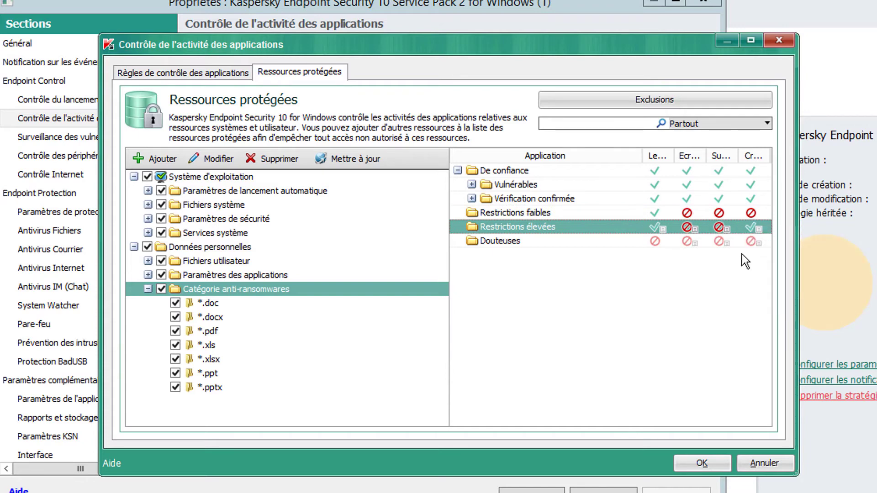
right_click(751, 231)
left_click(769, 277)
Add a file resource named "TXT" with the path *.txt to Catégorie anti-ransomwares.
left_click(147, 159)
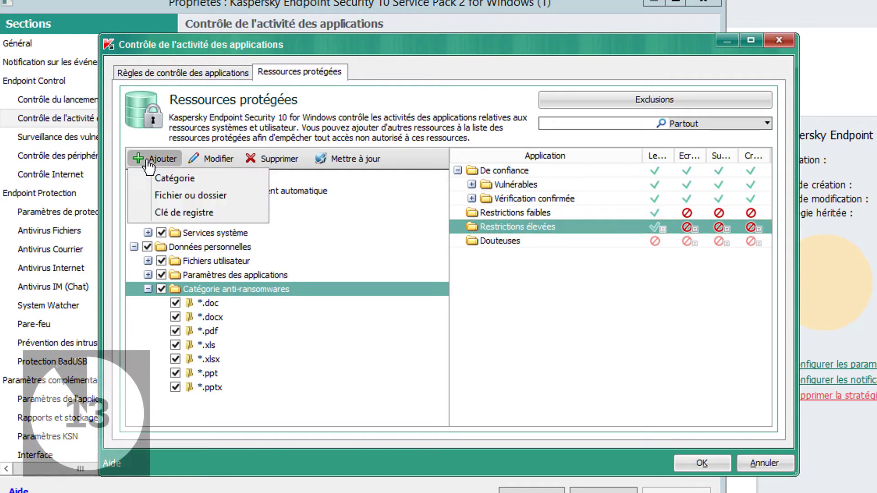
left_click(164, 197)
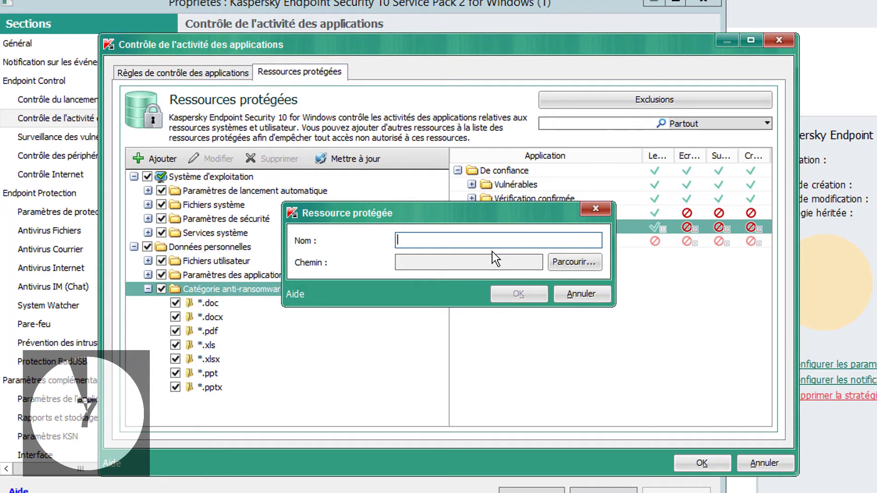
type("TXT")
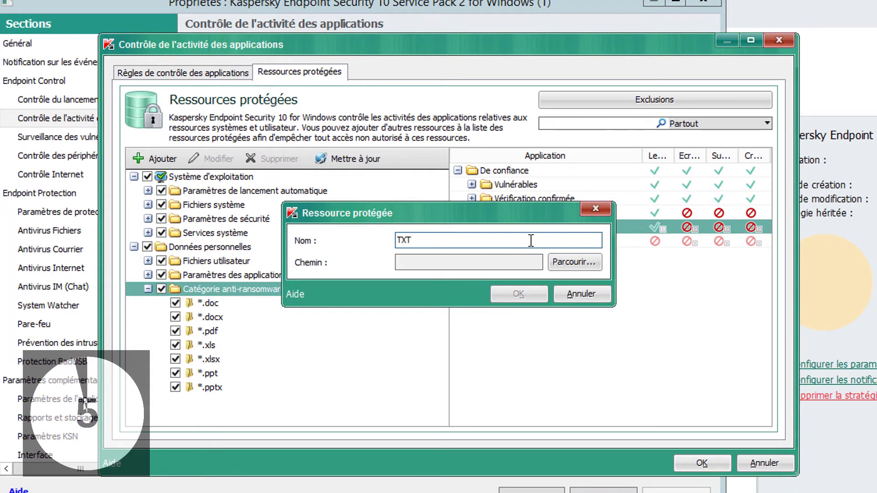
left_click(574, 262)
left_click(471, 328)
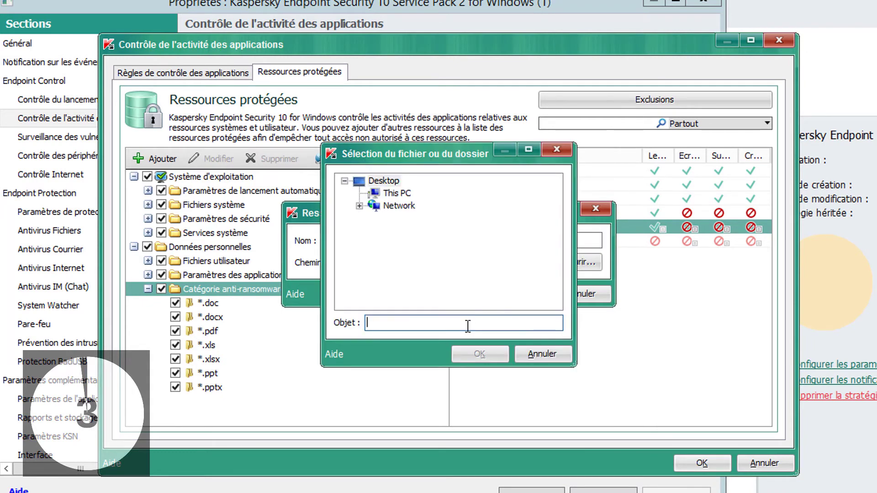
type("*.txt")
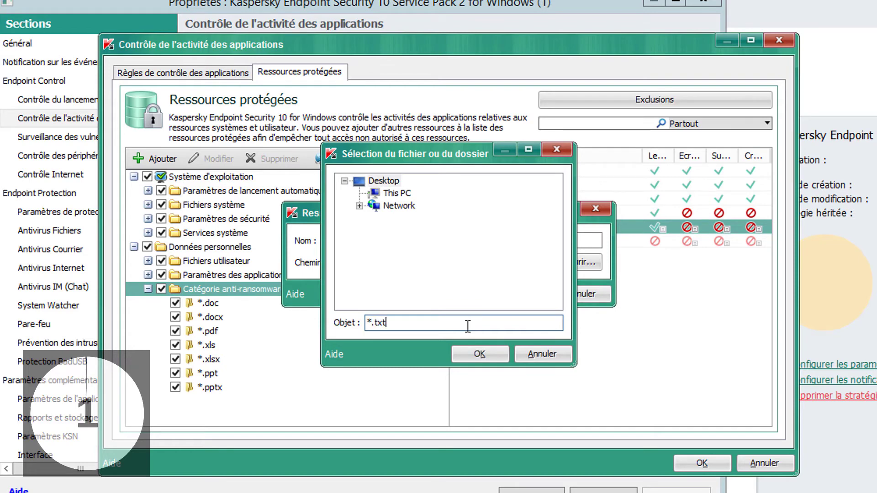
left_click(479, 354)
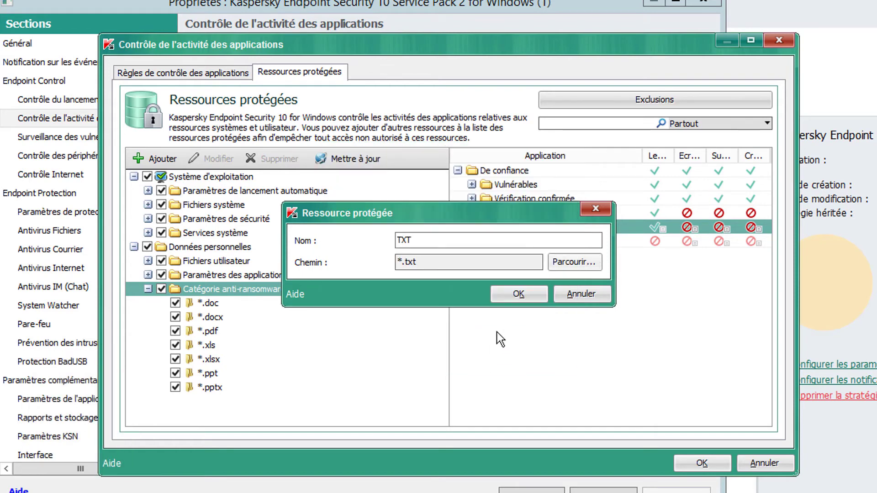
left_click(515, 296)
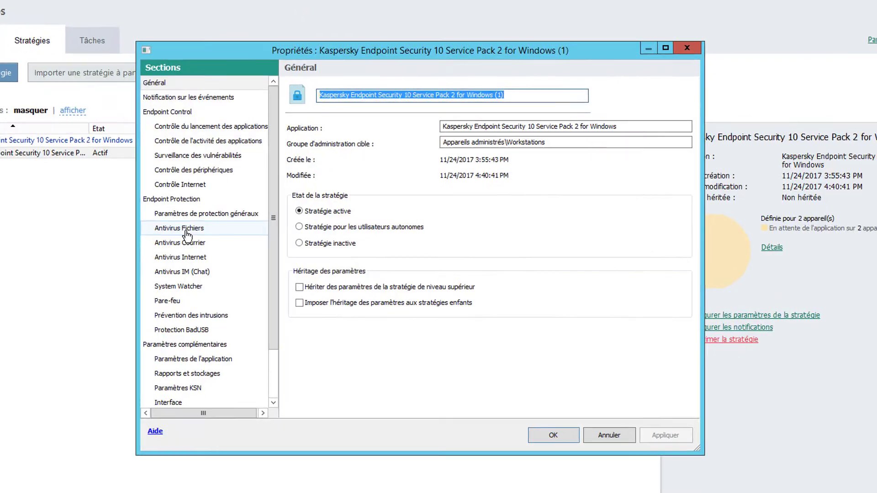
Disable the Antivirus Fichiers, Antivirus Courrier, Antivirus Internet, Antivirus IM (Chat) and System Watcher modules in the policy.
left_click(292, 225)
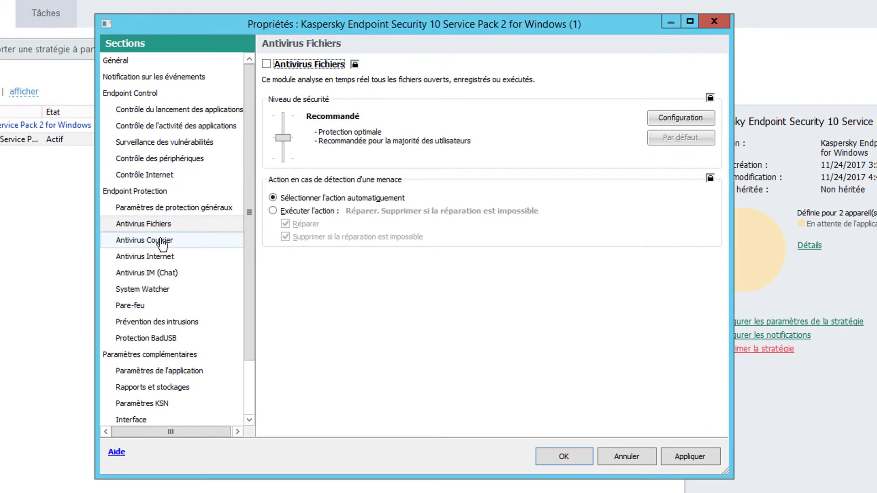
left_click(292, 235)
left_click(178, 257)
left_click(276, 63)
left_click(176, 273)
left_click(273, 64)
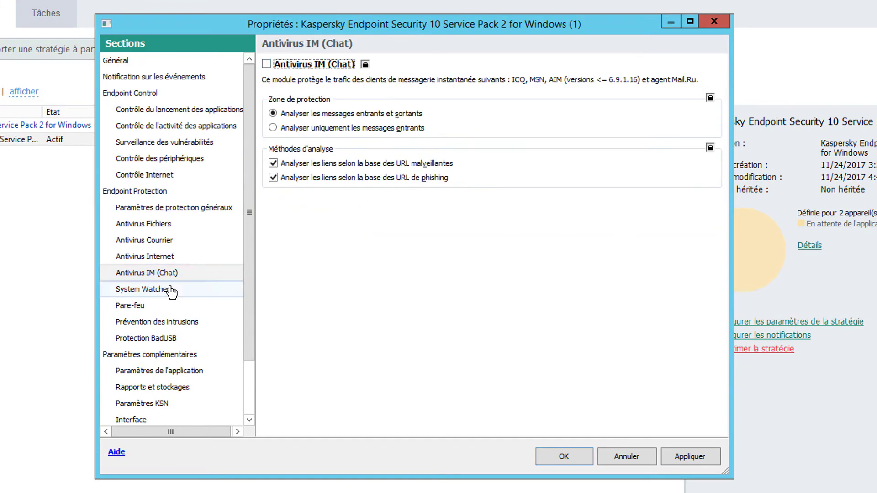
left_click(171, 290)
left_click(270, 64)
left_click(567, 322)
Disable the Pare-feu, Prévention des intrusions and Protection BadUSB modules in the policy.
left_click(130, 306)
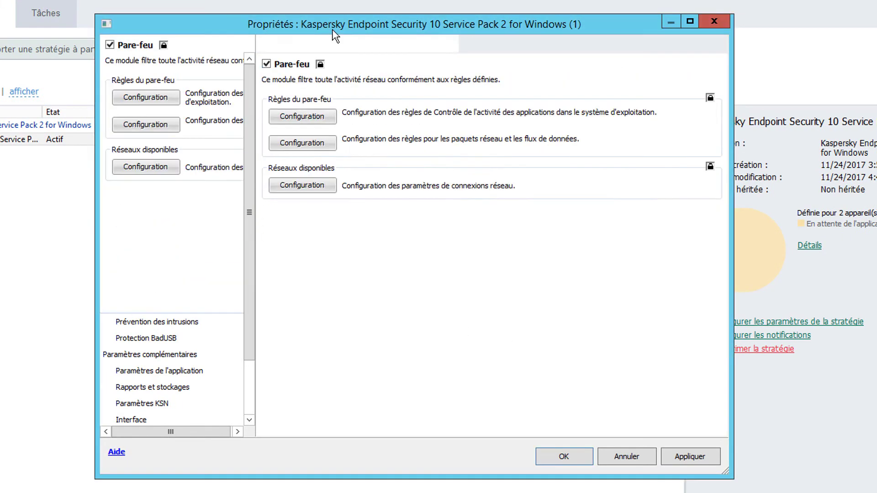
left_click(157, 322)
left_click(146, 337)
left_click(267, 64)
Disable the Contrôle Internet, Contrôle des périphériques, Surveillance des vulnérabilités and Contrôle du lancement des applications modules in the policy.
left_click(144, 175)
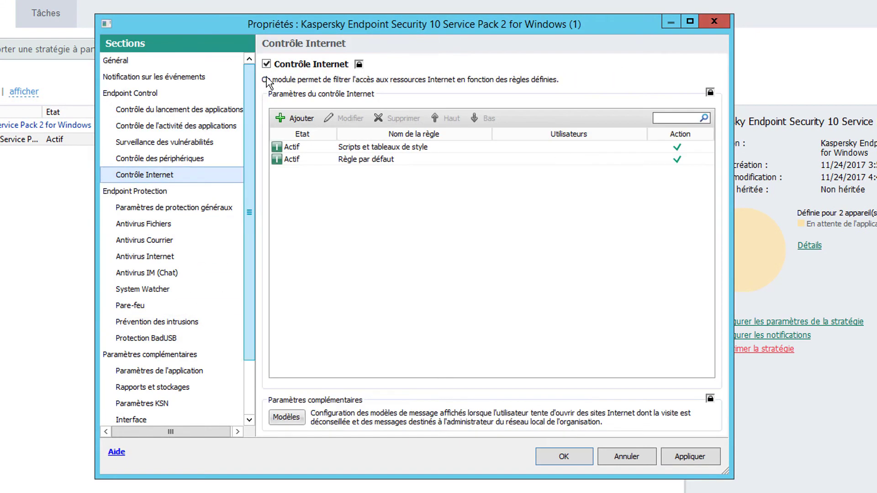
left_click(159, 159)
left_click(177, 141)
left_click(185, 126)
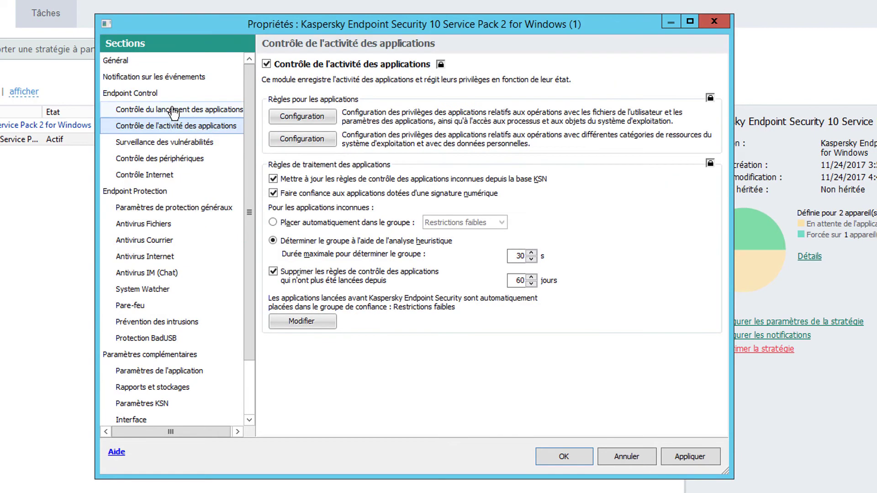
left_click(174, 110)
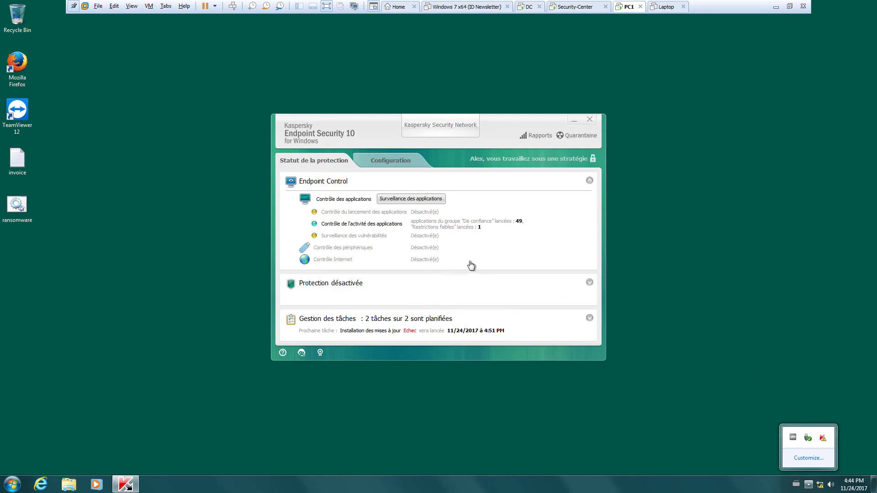
Check the status of the Protection and Endpoint Control modules in Kaspersky Endpoint Security 10 on PC1.
left_click(351, 285)
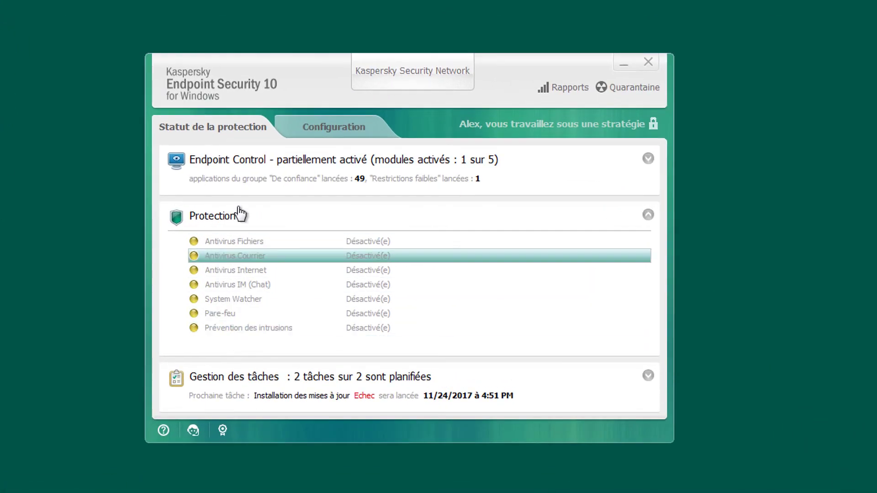
left_click(254, 186)
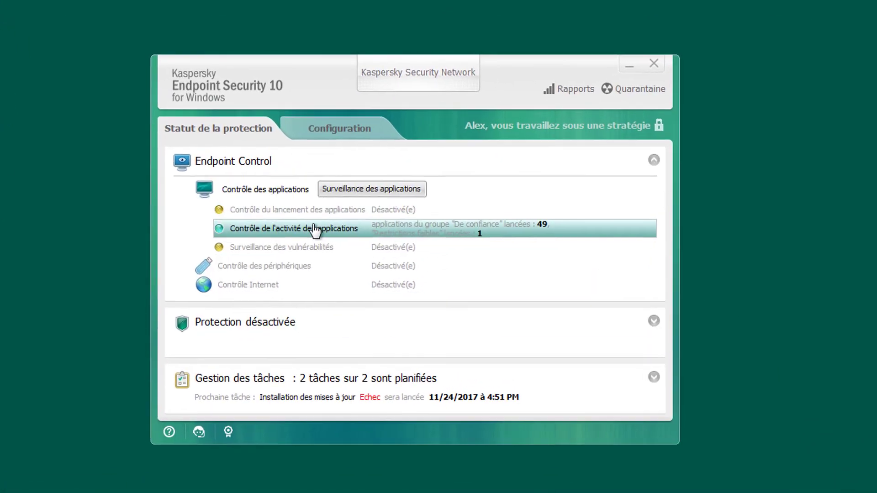
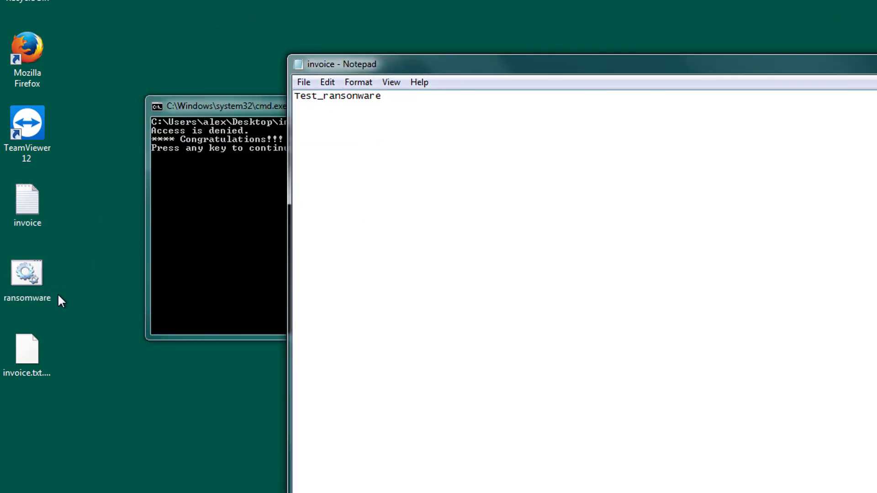
Open the desktop file invoice.txt.aes with Notepad, chosen from the installed programs and set as the default for this file type.
right_click(23, 353)
left_click(43, 360)
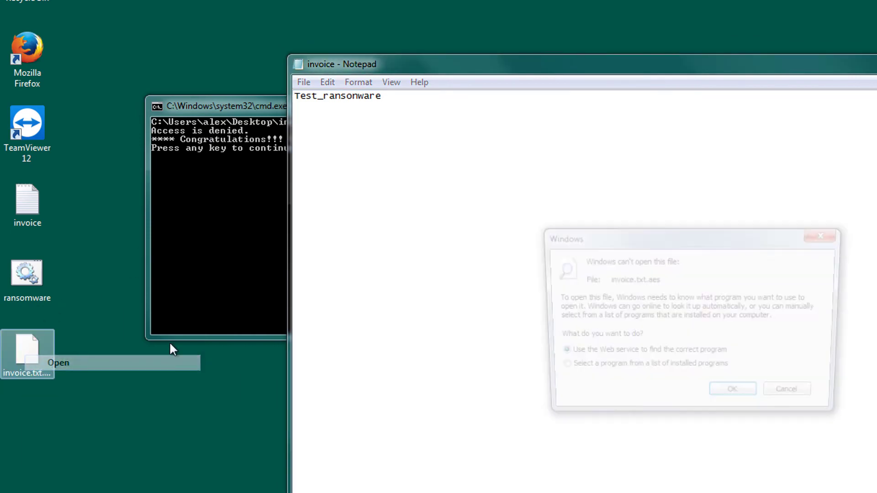
left_click(564, 370)
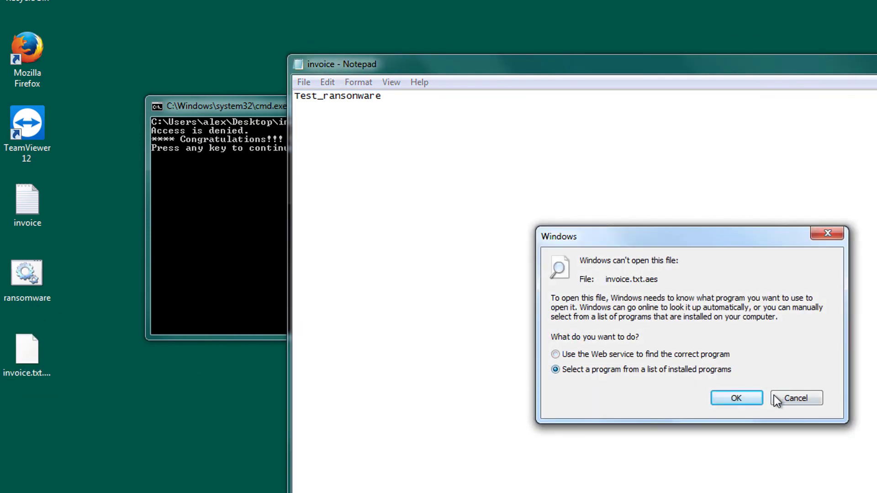
left_click(733, 398)
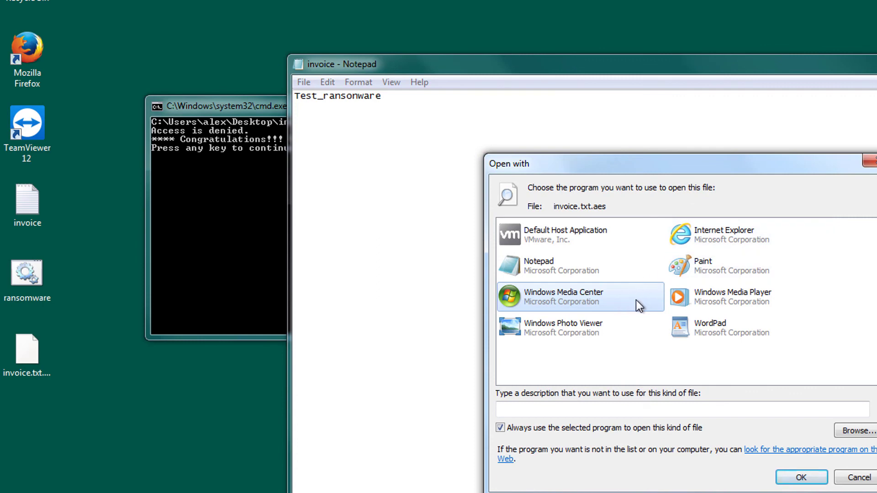
left_click(548, 266)
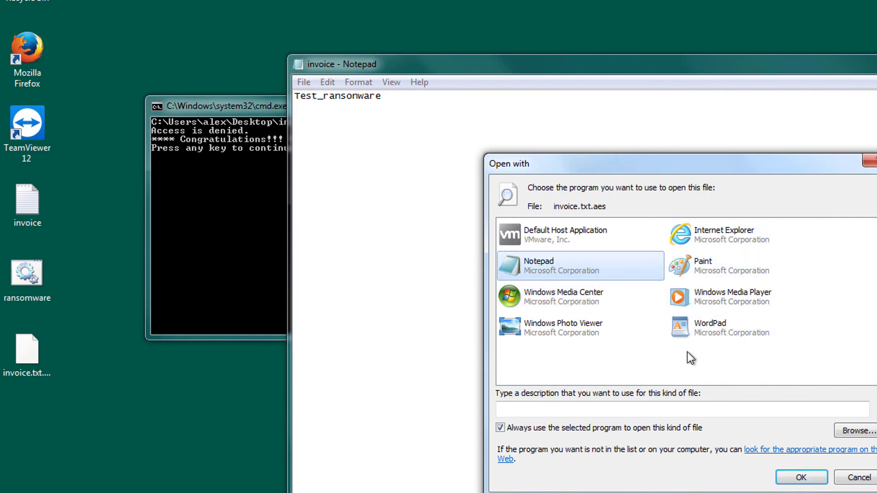
left_click(801, 477)
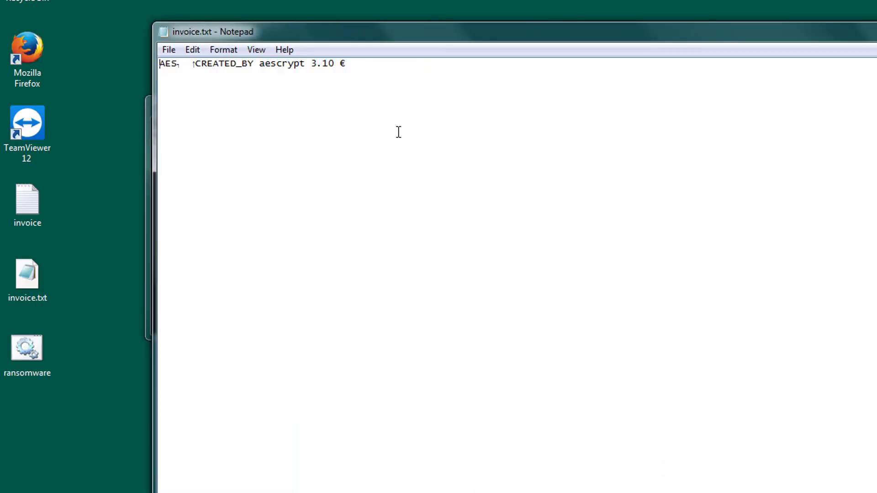